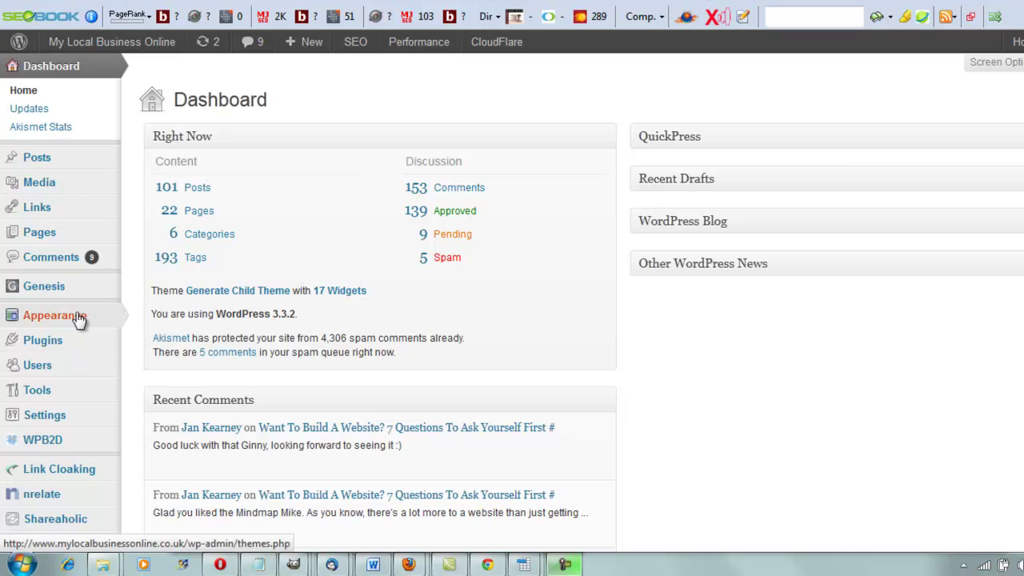
# Step: Go to the Appearance > Menus admin page
pyautogui.moveTo(50, 315)
pyautogui.click(152, 351)
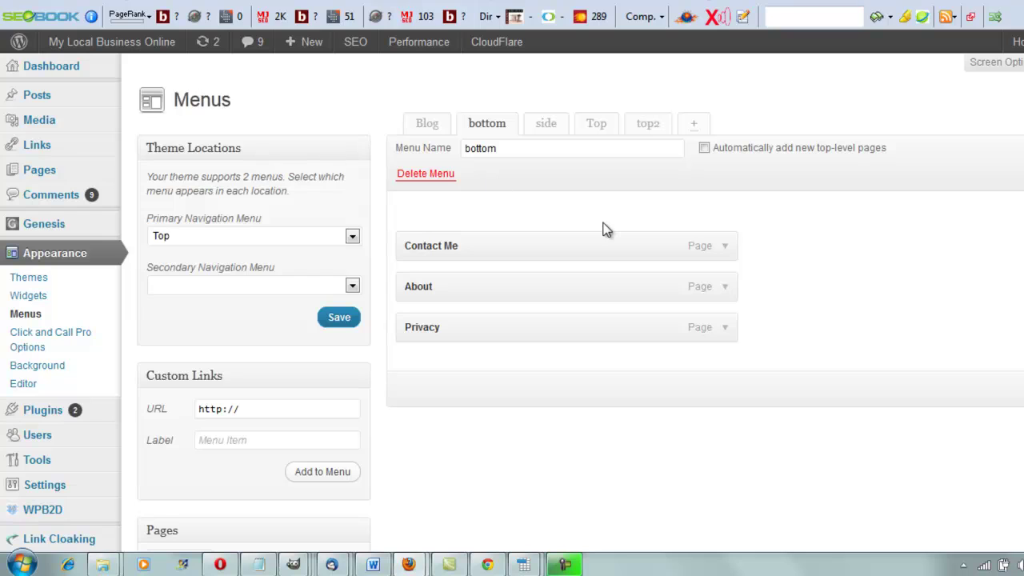
# Step: Create a new custom menu named 'test'
pyautogui.click(695, 126)
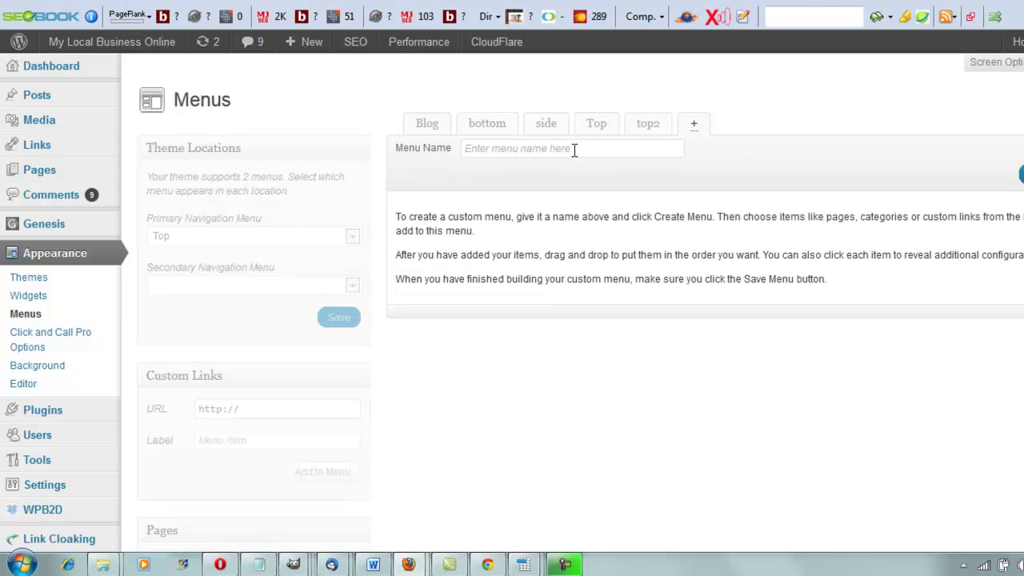
pyautogui.click(573, 148)
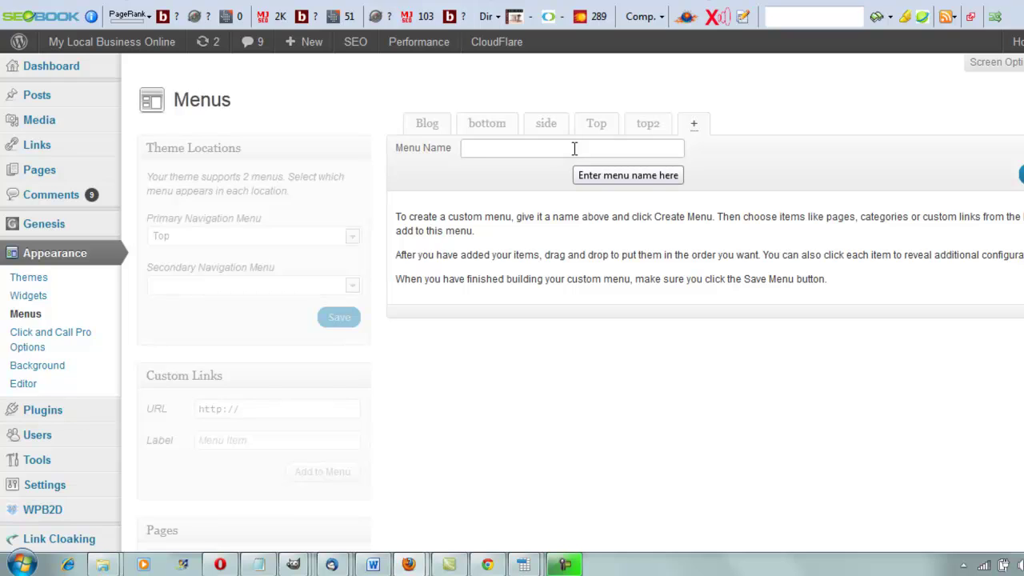
pyautogui.write('test')
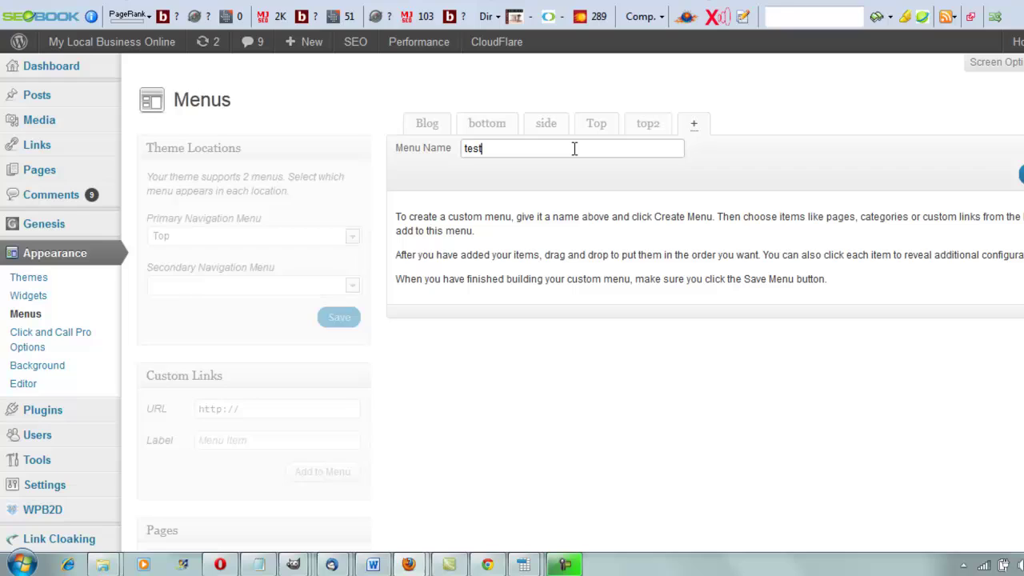
pyautogui.press('Tab')
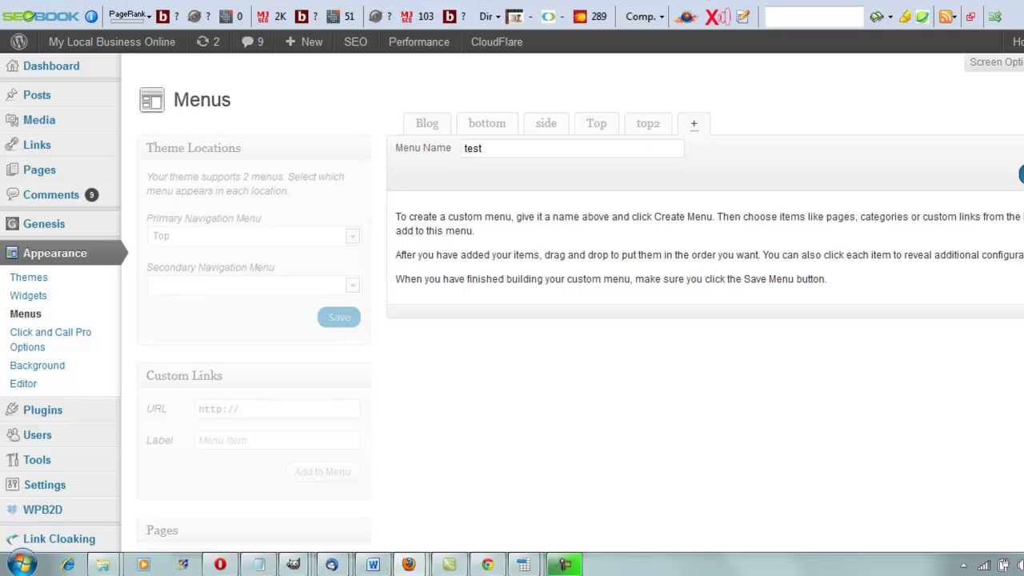
pyautogui.press('Return')
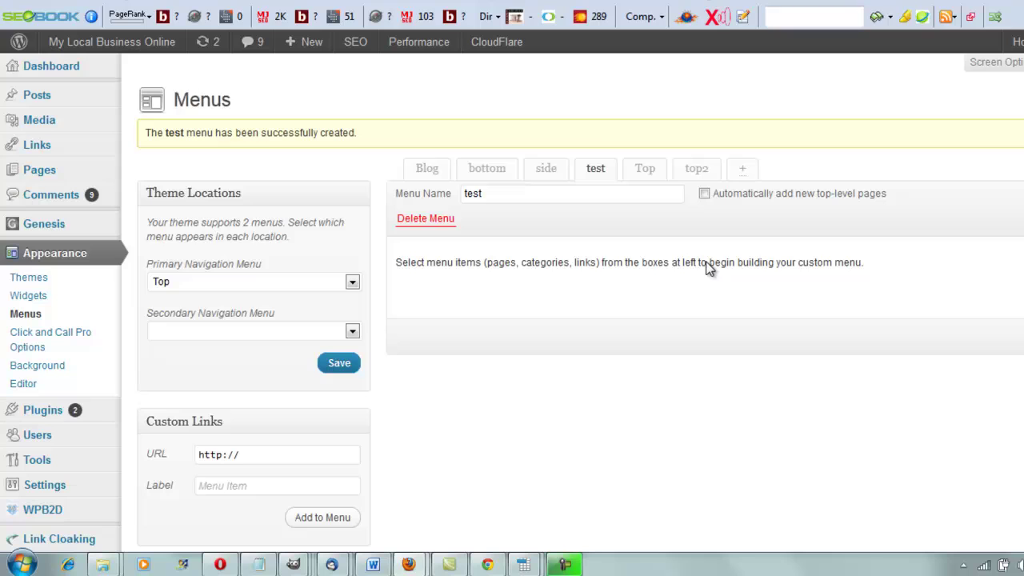
# Step: Enter facebook.com/mylocalbusinessonline as the Custom Links URL
pyautogui.scroll(-2, 511, 304)
pyautogui.scroll(-2, 512, 304)
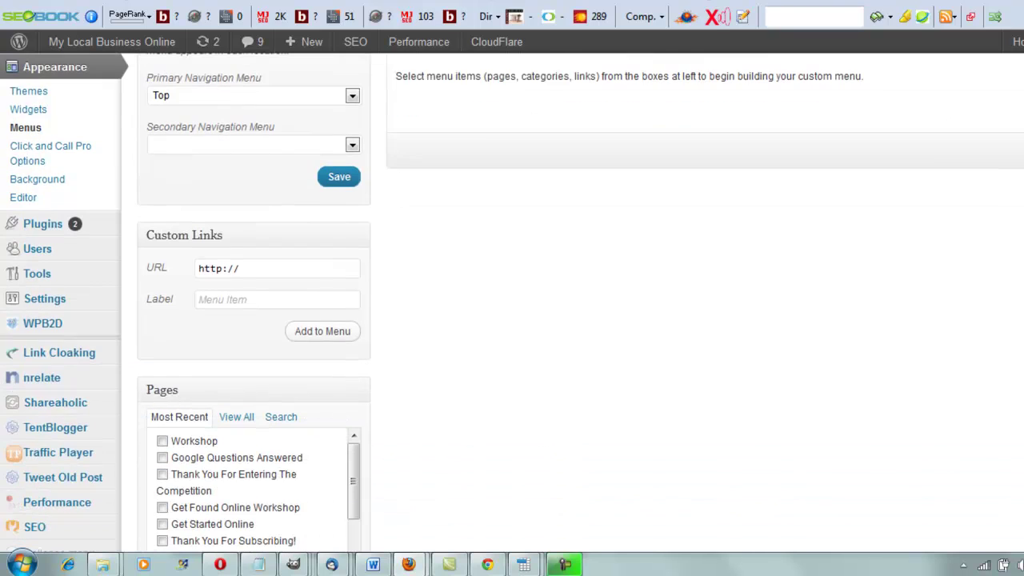
pyautogui.scroll(-1, 512, 304)
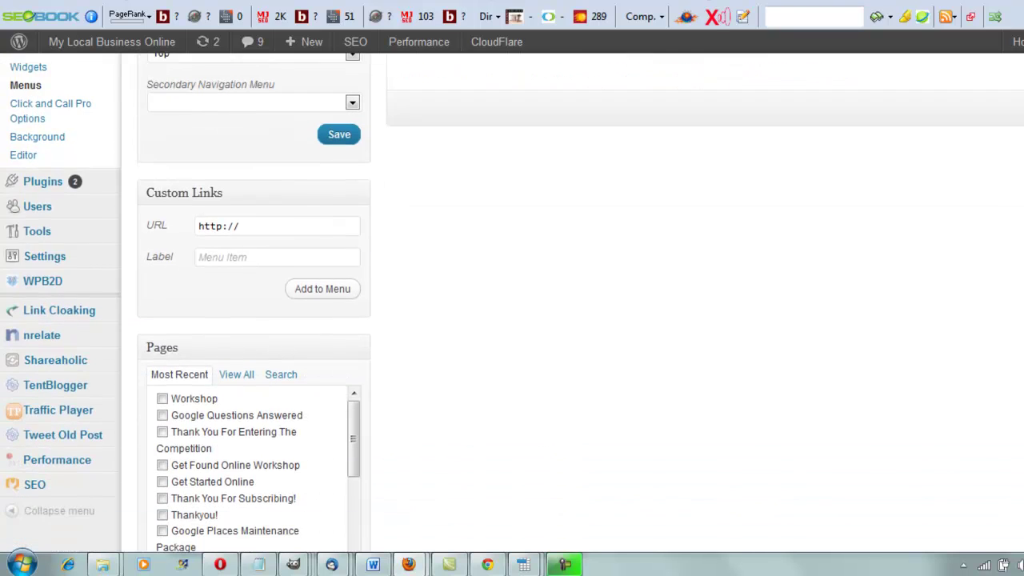
pyautogui.scroll(-3, 512, 303)
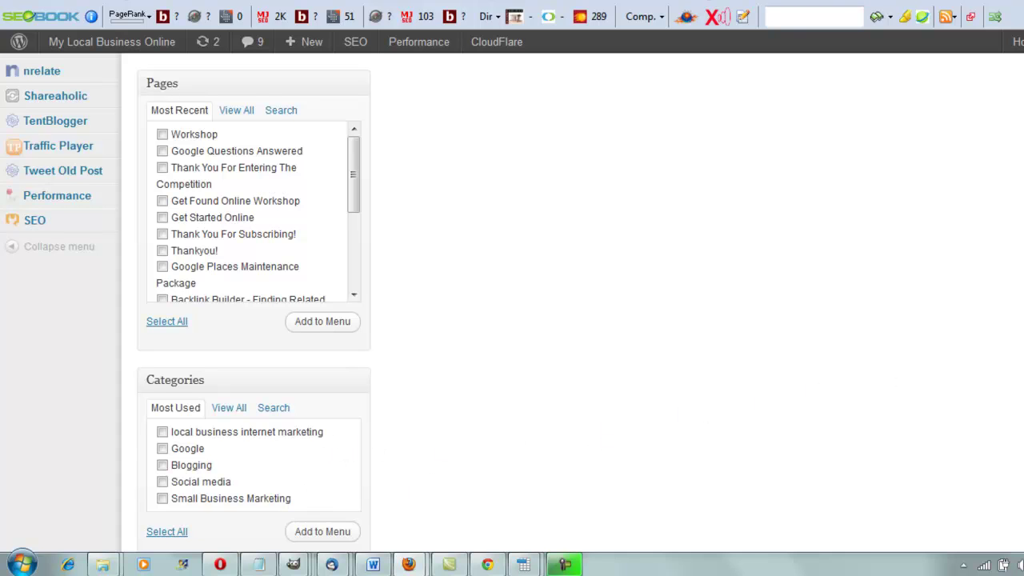
pyautogui.scroll(1, 512, 303)
pyautogui.scroll(2, 512, 304)
pyautogui.scroll(1, 512, 304)
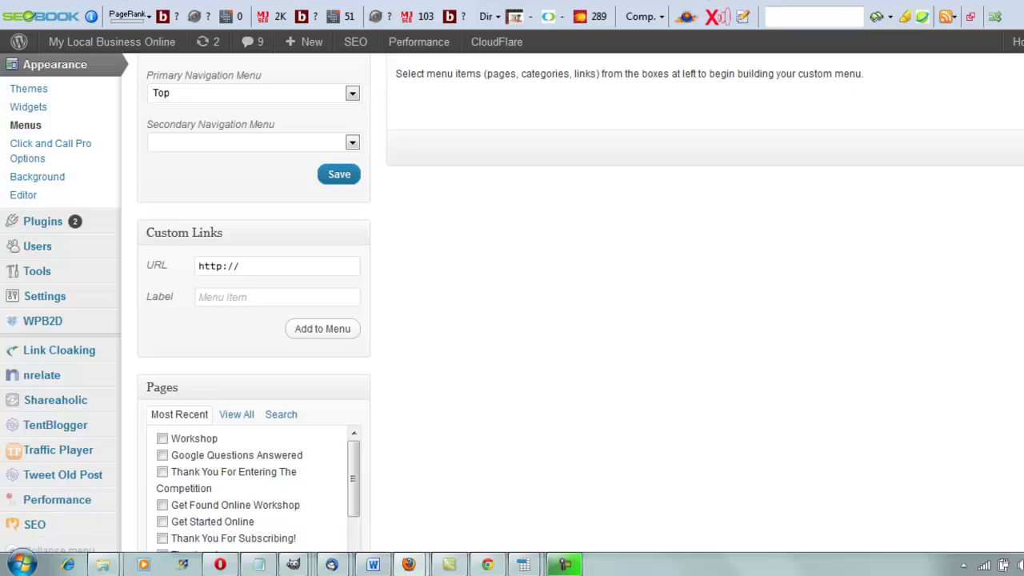
pyautogui.scroll(1, 495, 336)
pyautogui.scroll(1, 495, 336)
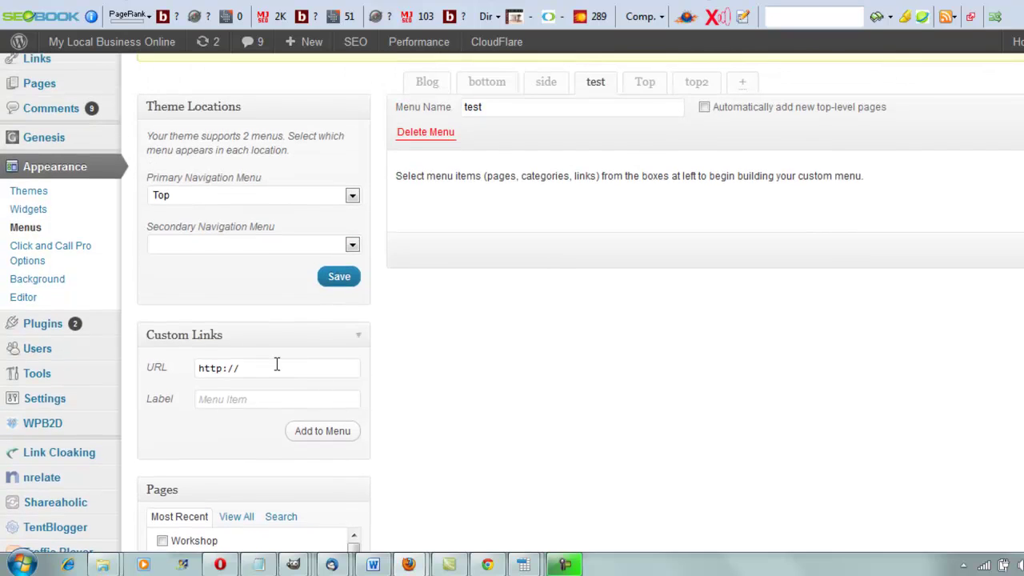
pyautogui.click(248, 370)
pyautogui.write('fac')
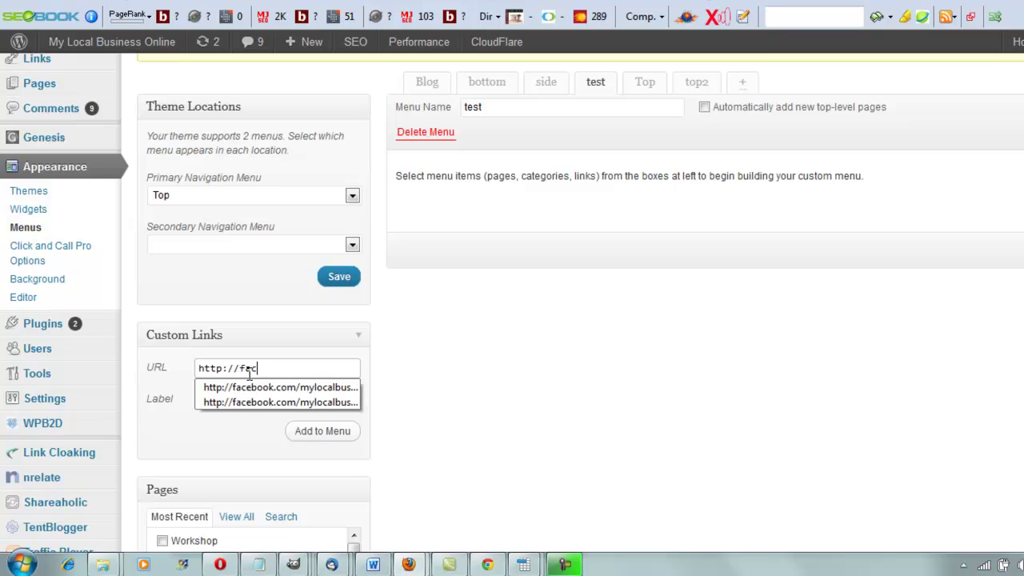
pyautogui.write('ebook')
pyautogui.write('.com/m')
pyautogui.write('ylocalbusin')
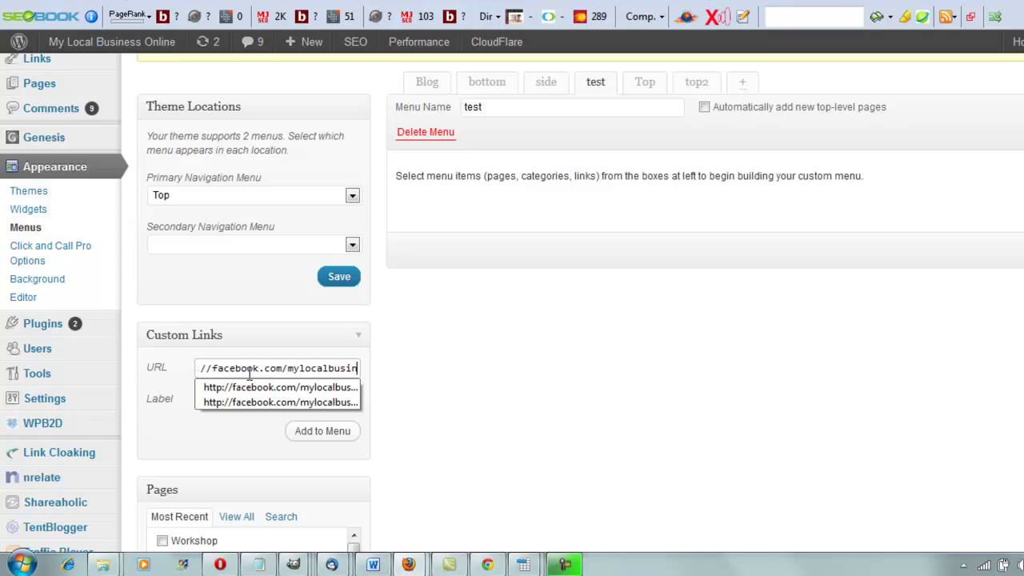
pyautogui.write('essonline')
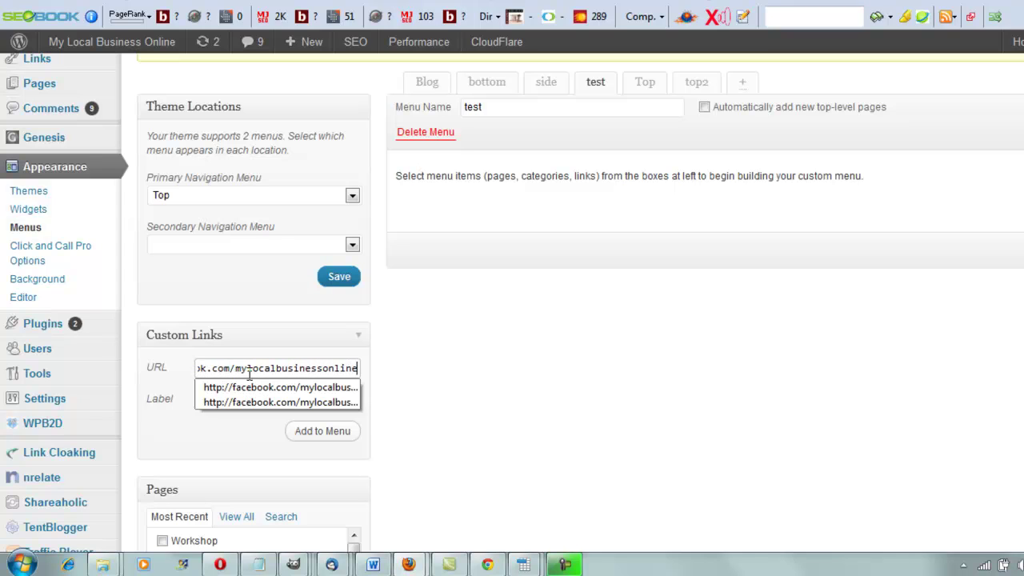
pyautogui.click(160, 390)
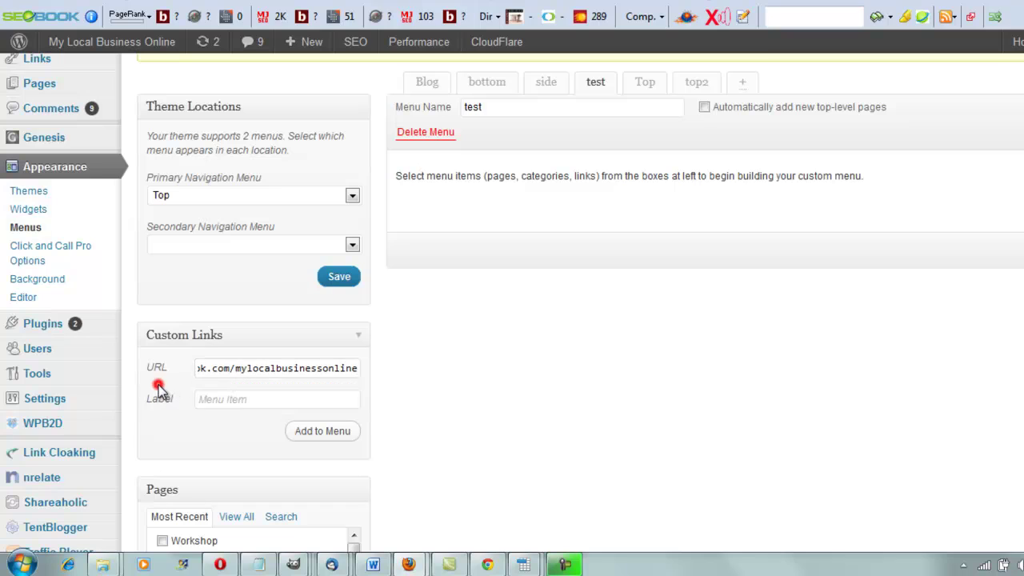
# Step: Label the custom link 'Facebook' and add it to the test menu
pyautogui.click(222, 401)
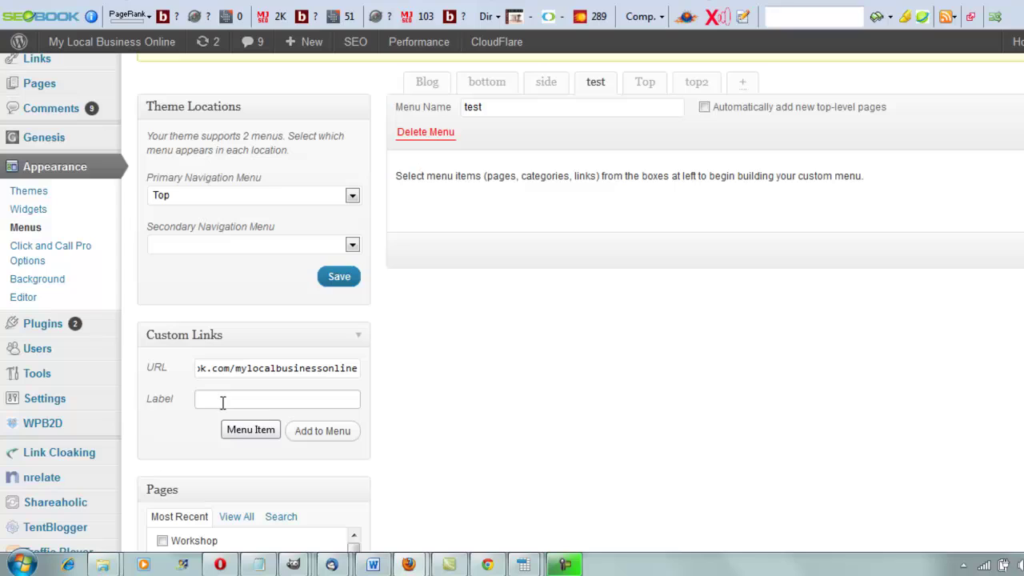
pyautogui.write('Face')
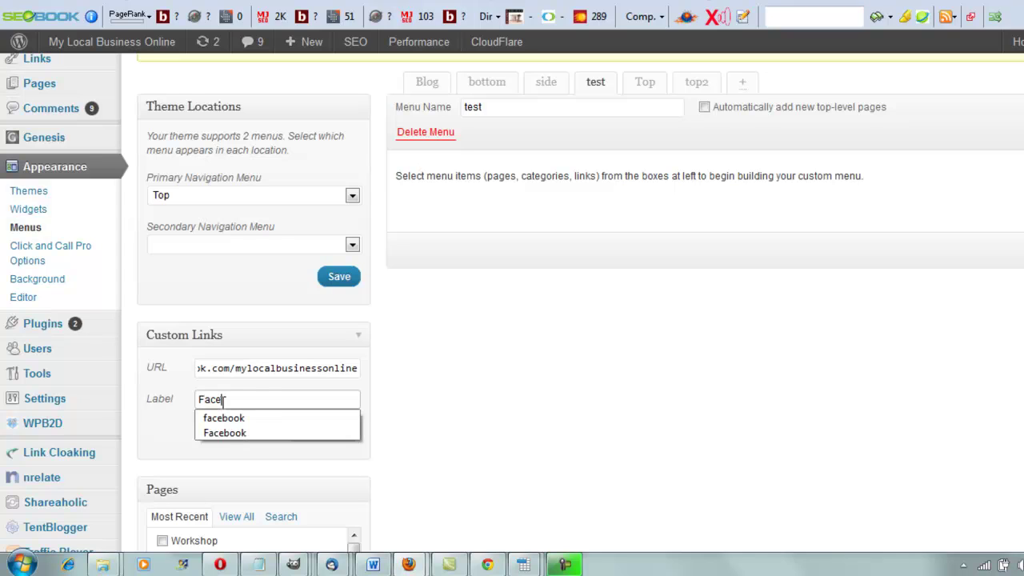
pyautogui.write('book')
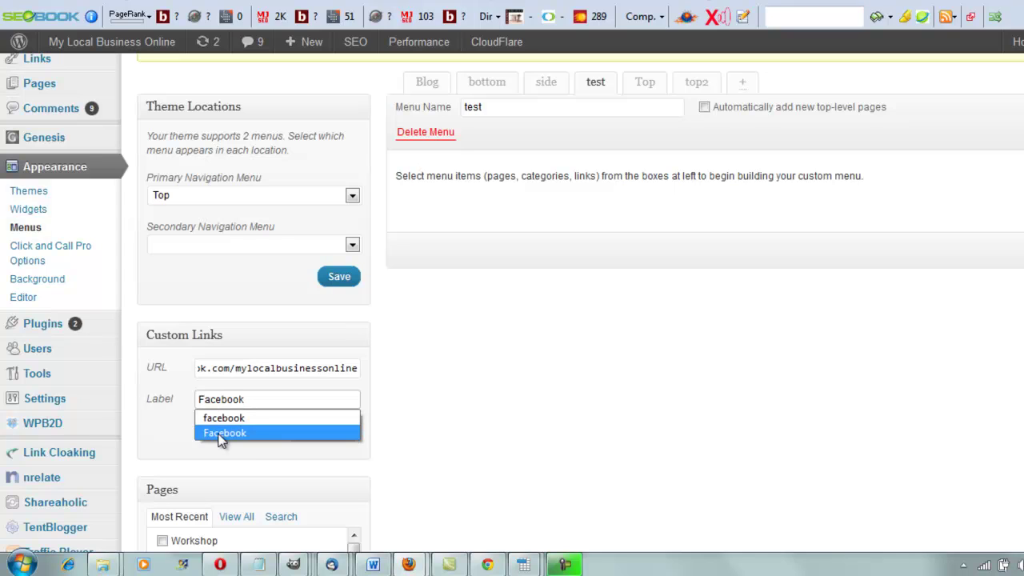
pyautogui.click(220, 433)
pyautogui.click(326, 432)
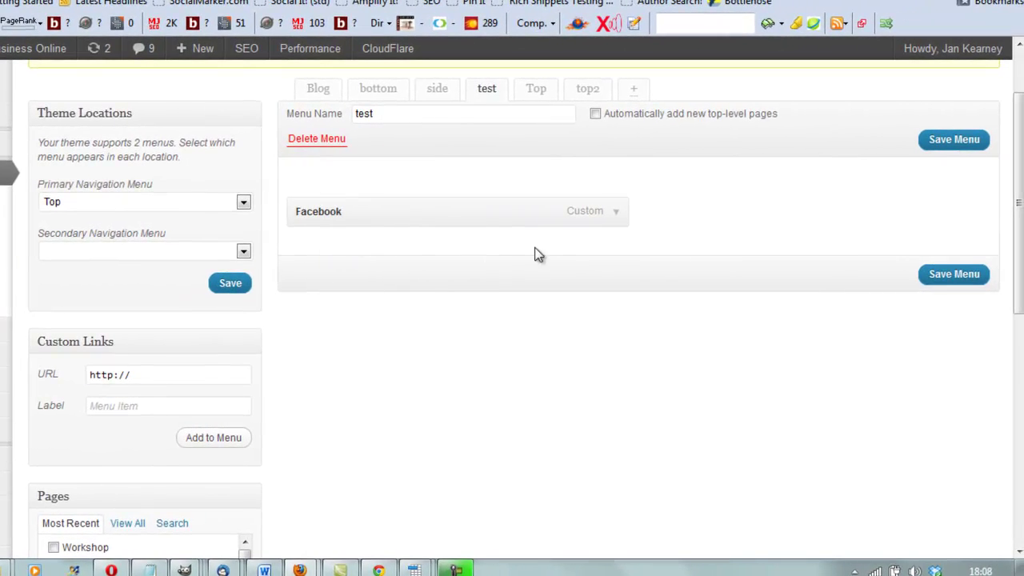
# Step: Save the test menu and assign it as the Primary Navigation Menu
pyautogui.click(963, 275)
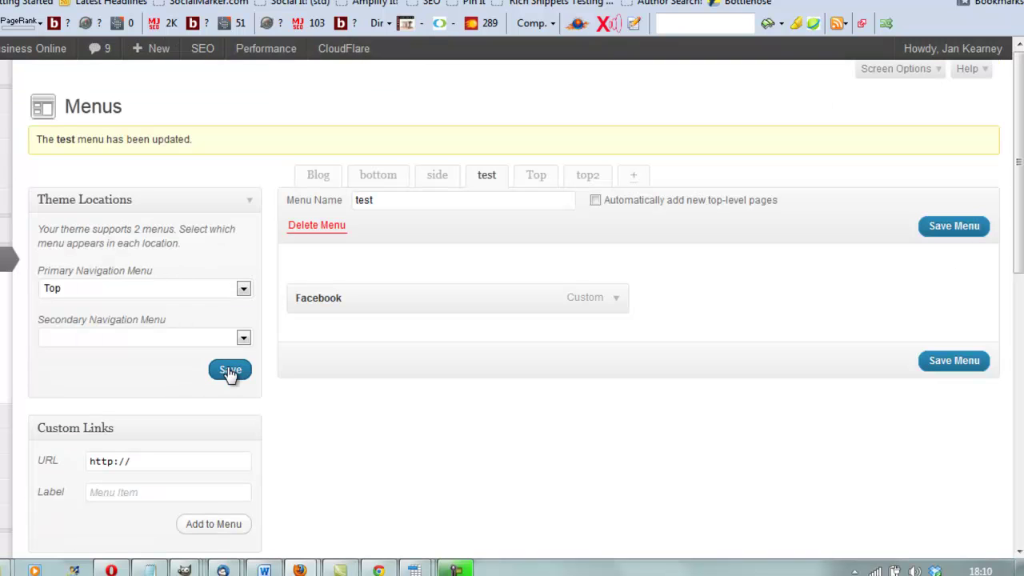
pyautogui.click(243, 288)
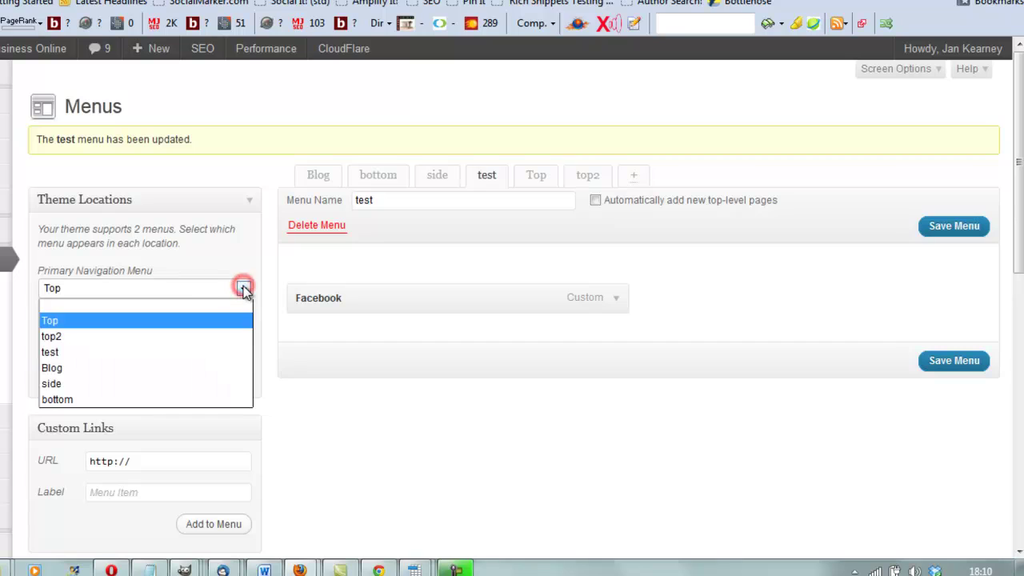
pyautogui.click(125, 355)
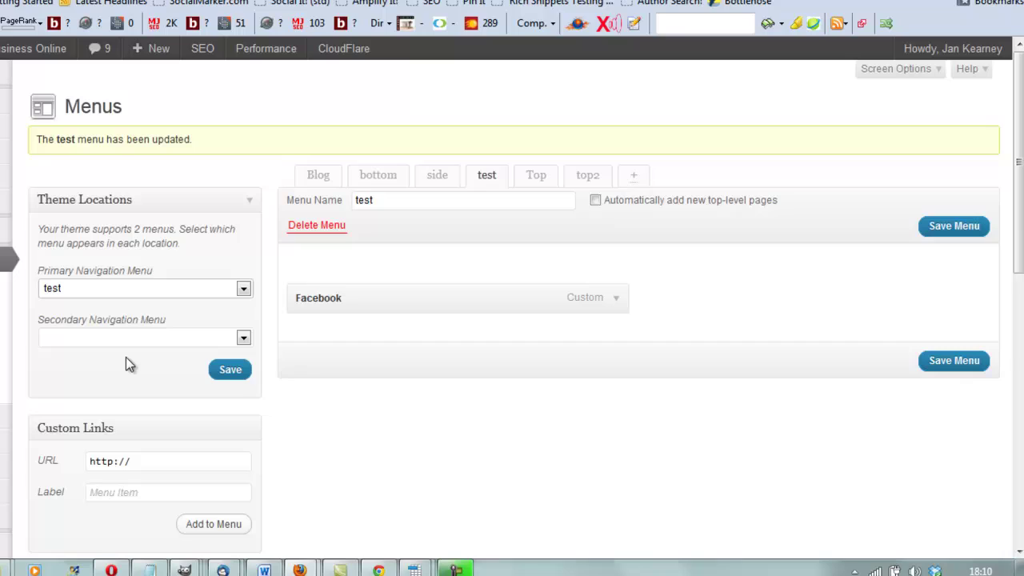
pyautogui.click(225, 373)
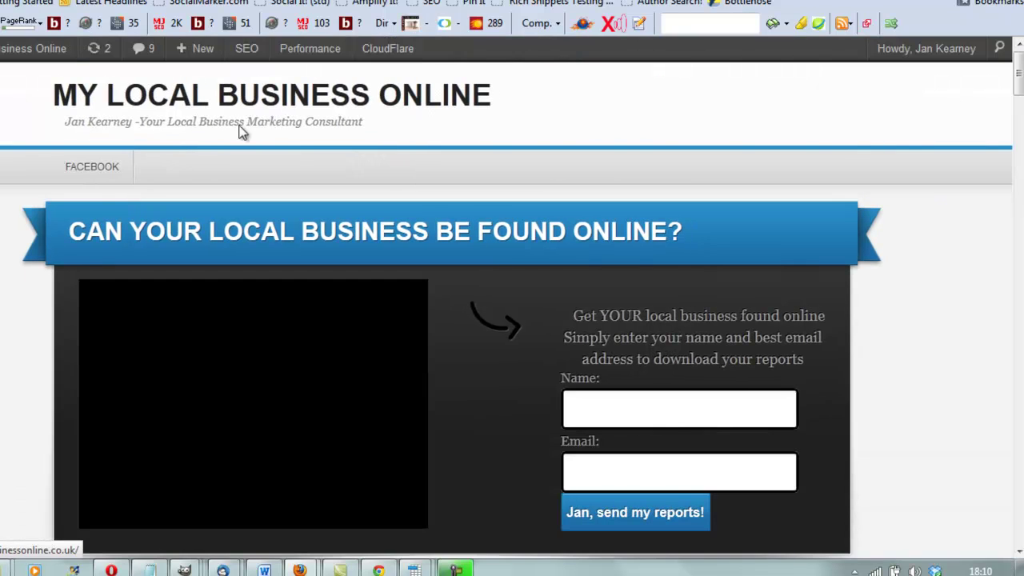
# Step: Test the FACEBOOK navigation link to confirm it opens the Facebook page
pyautogui.click(94, 170)
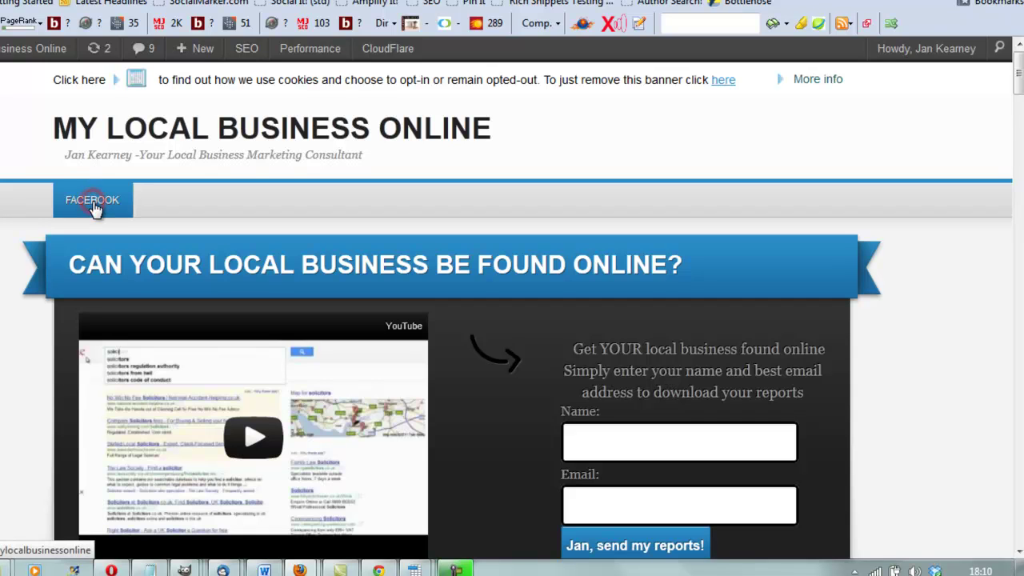
pyautogui.click(95, 206)
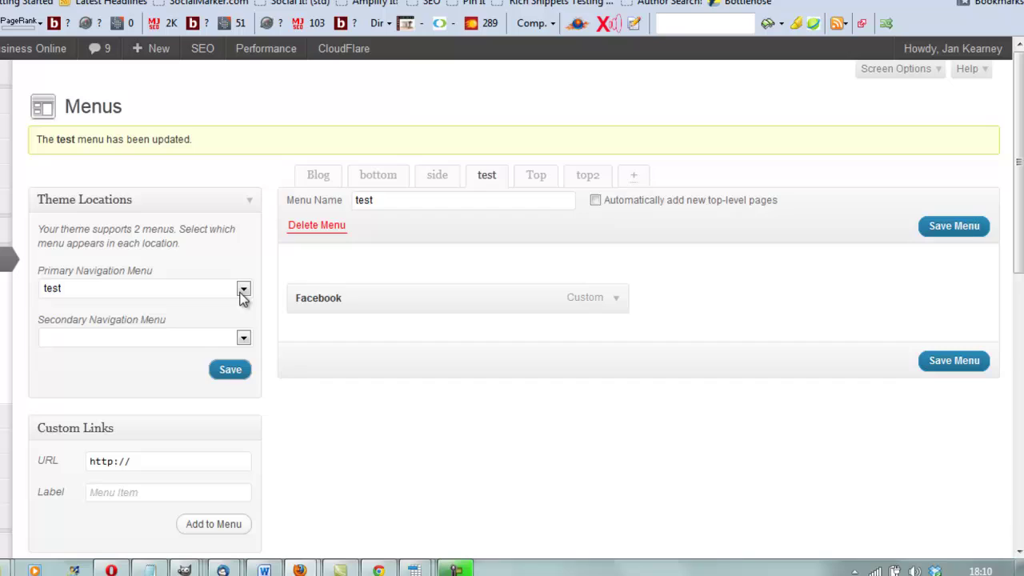
# Step: Reassign Primary Navigation to the Top menu and save the locations
pyautogui.click(243, 288)
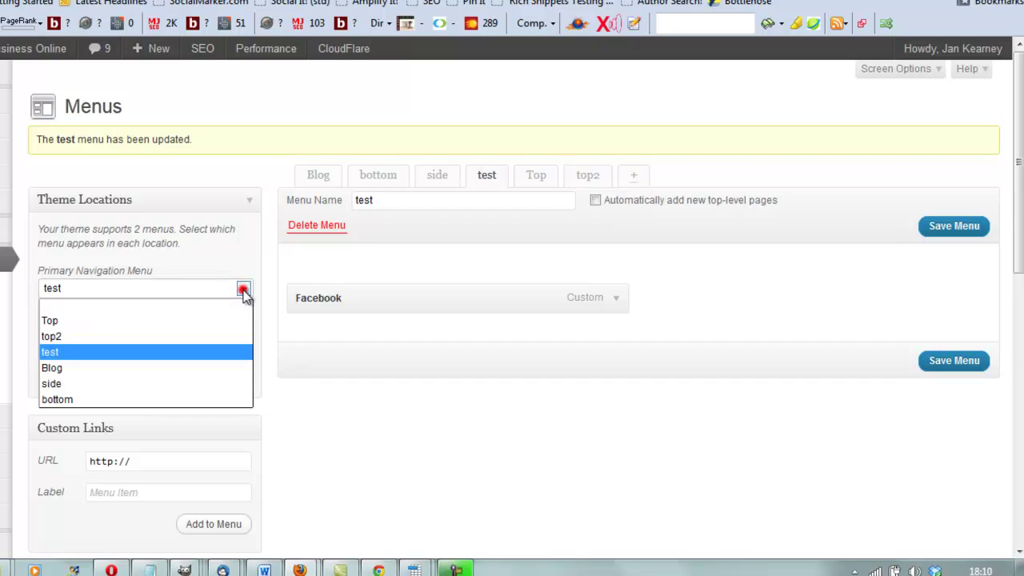
pyautogui.click(204, 322)
pyautogui.click(228, 370)
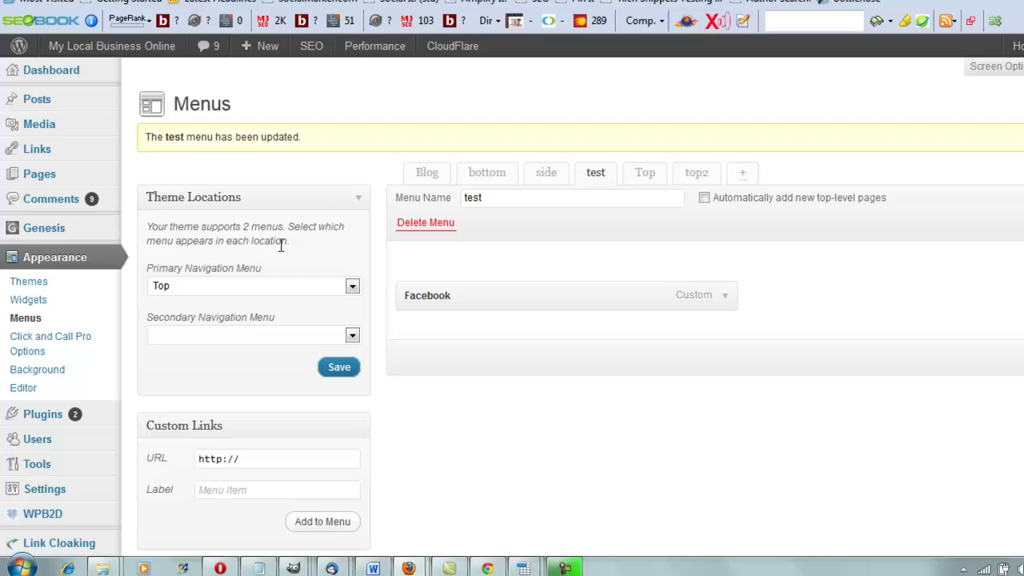
# Step: In Widgets, check that Footer 2's Custom Menu widget shows the bottom menu
pyautogui.click(36, 304)
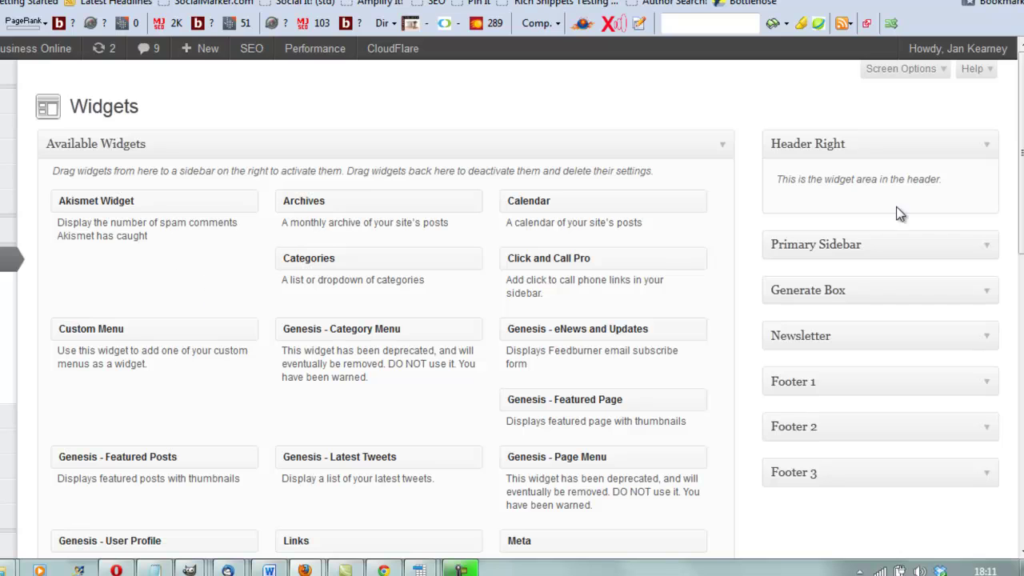
pyautogui.scroll(-4, 1000, 274)
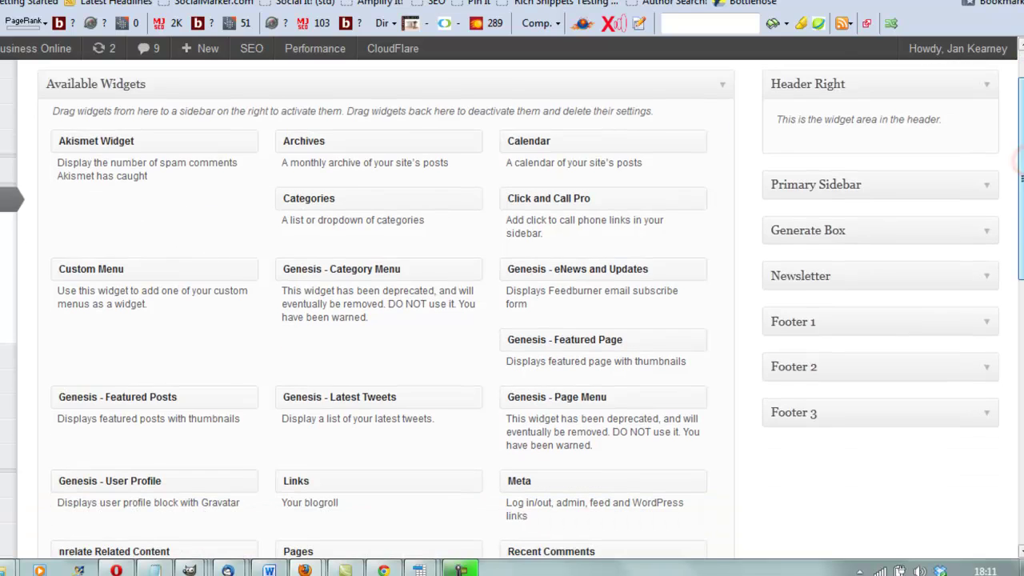
pyautogui.click(987, 267)
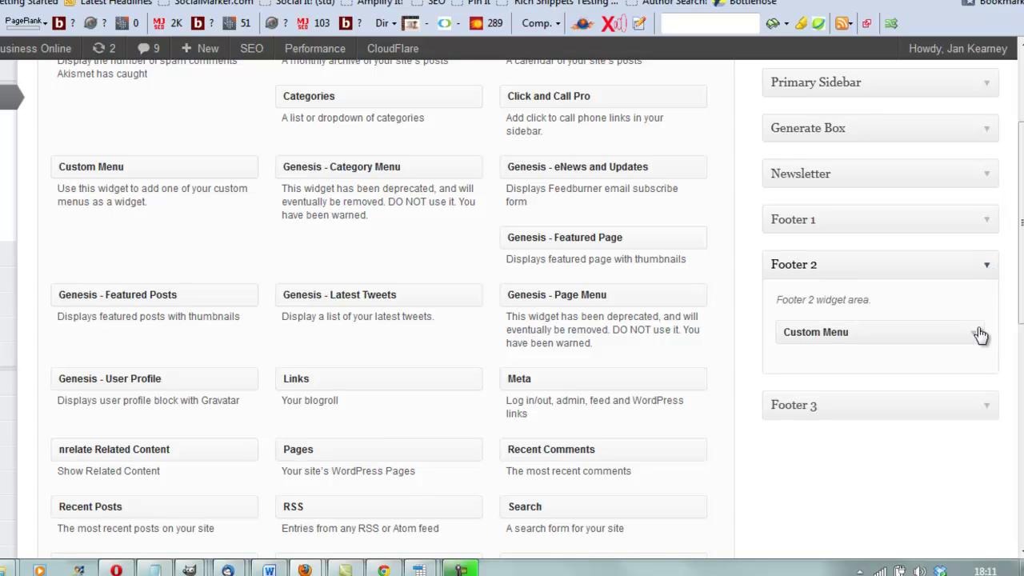
pyautogui.click(974, 334)
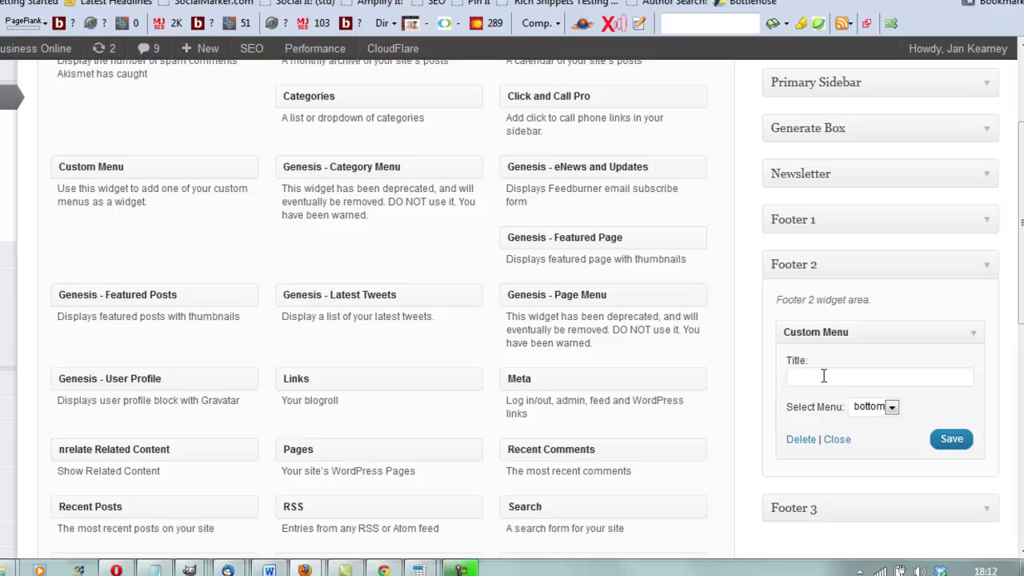
pyautogui.click(891, 408)
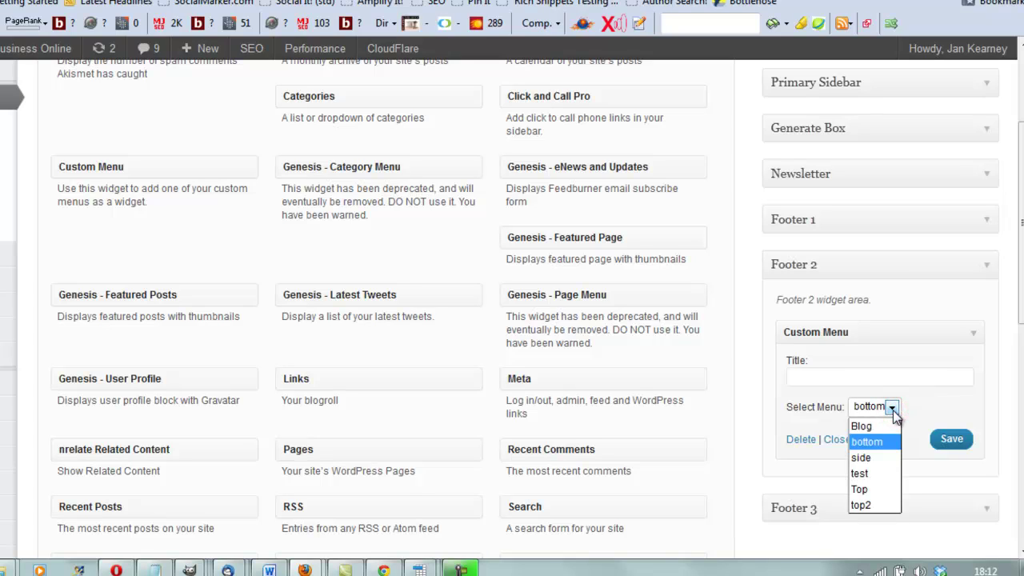
pyautogui.click(892, 409)
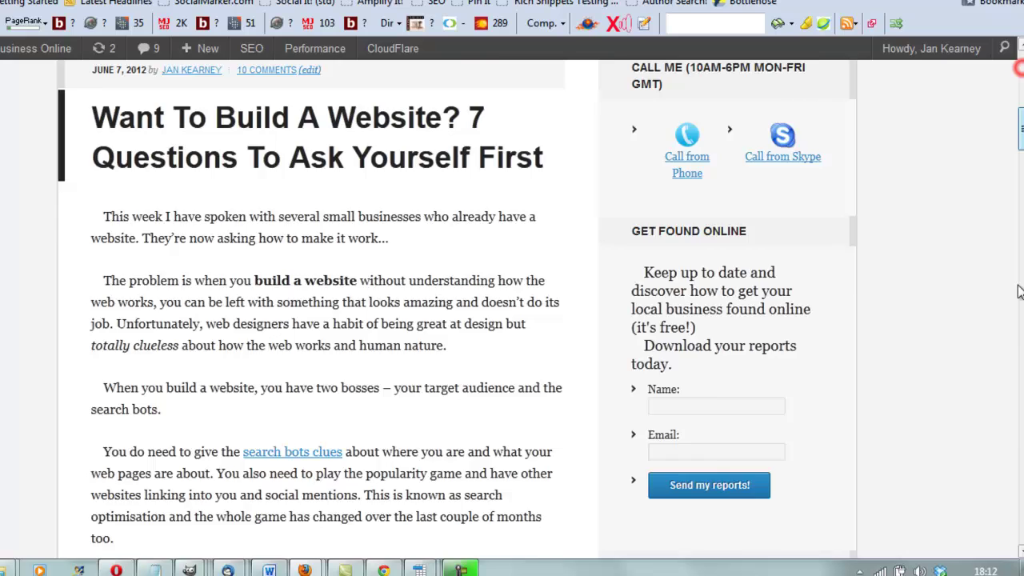
pyautogui.moveTo(1021, 80); pyautogui.dragTo(1020, 512)
pyautogui.scroll(-2, 512, 319)
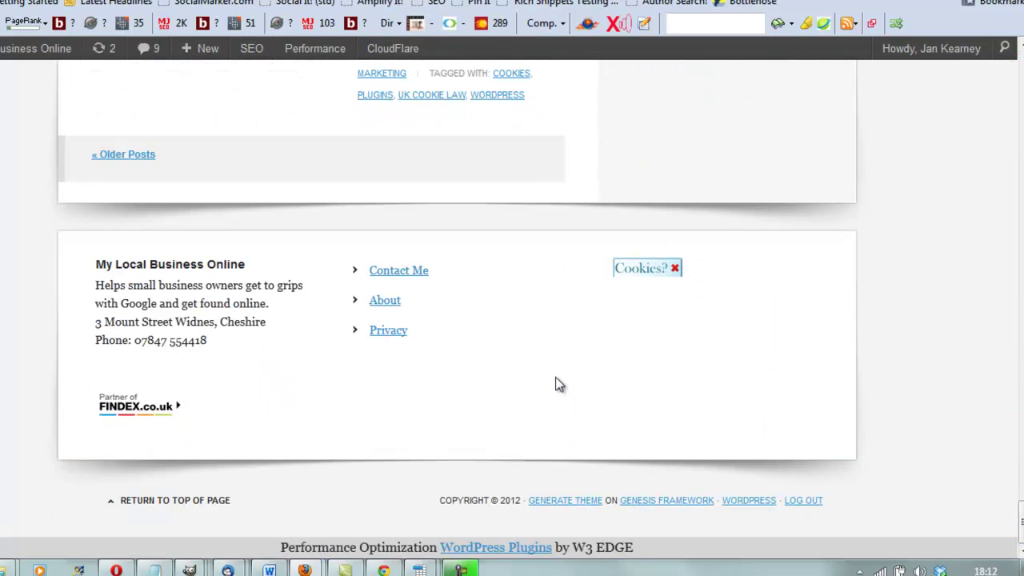